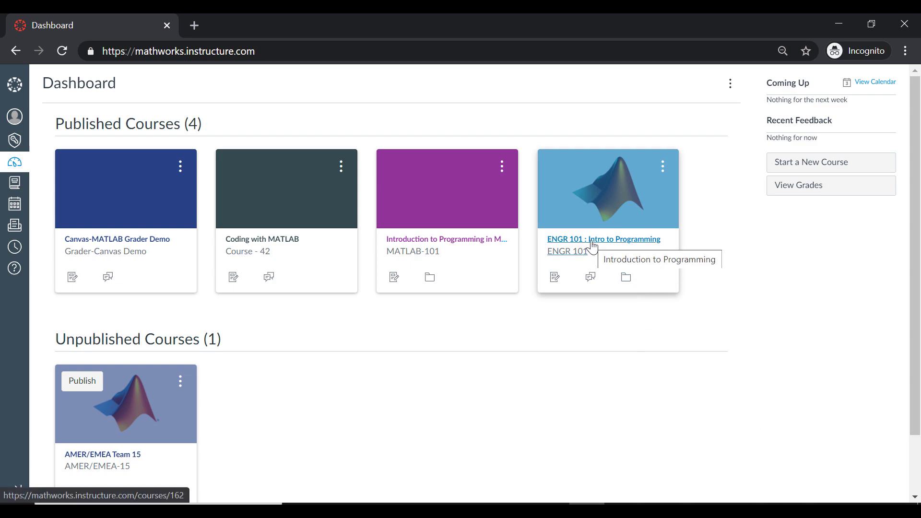
Go to the Assignments page of the ENGR 101 : Intro to Programming course
left_click(592, 242)
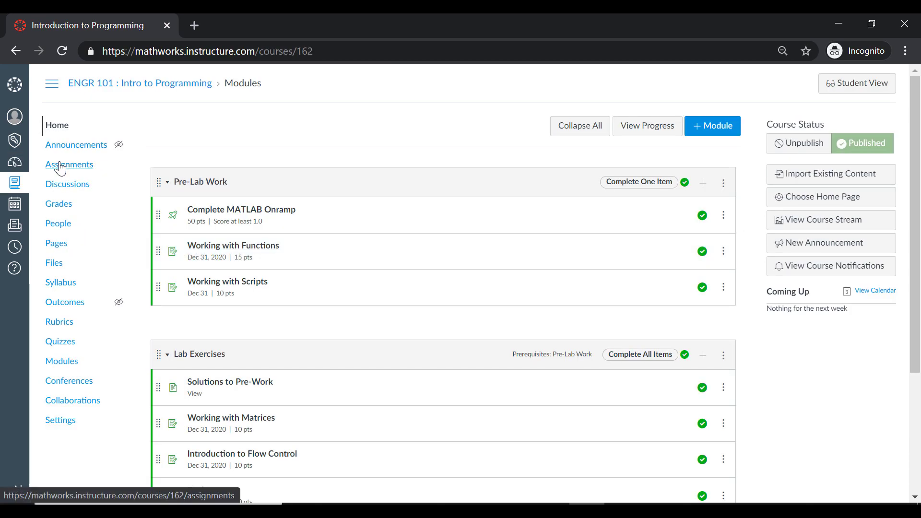
left_click(60, 166)
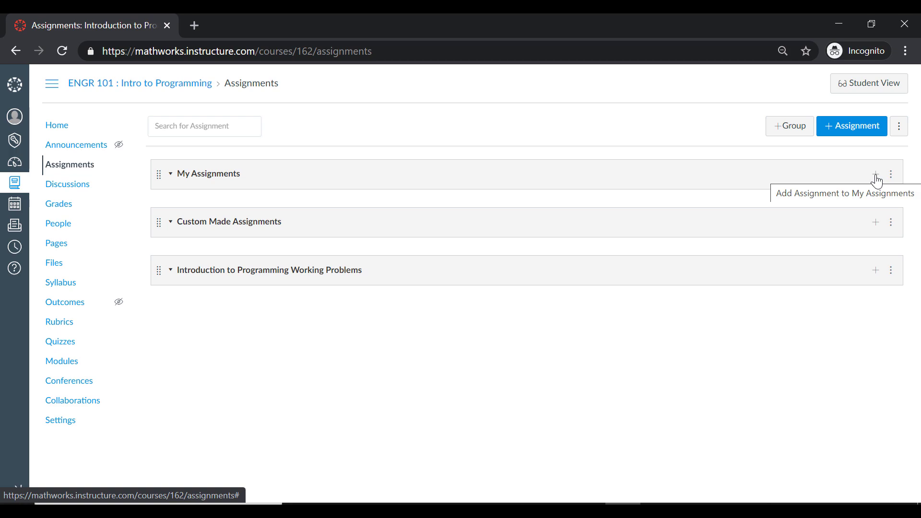
Draft a My Assignments entry named 'Exercise 1: Scripts' worth 100 points
left_click(876, 175)
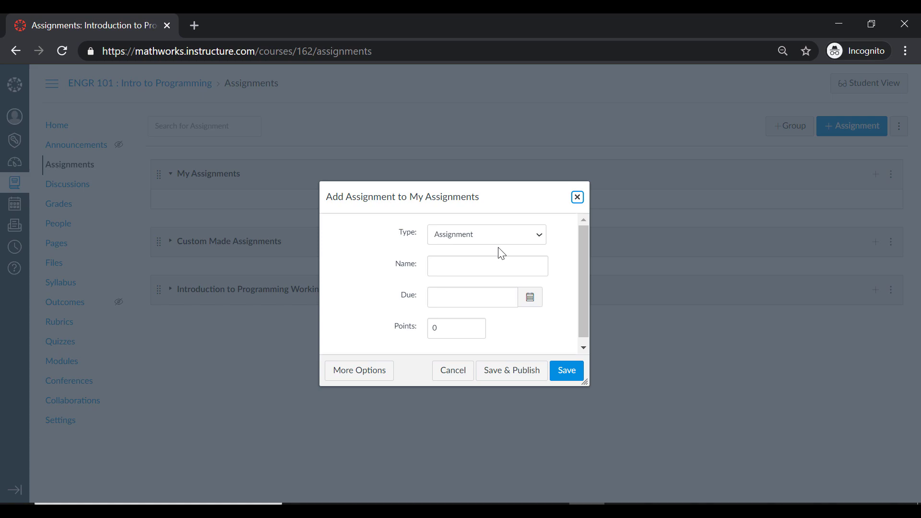
left_click(483, 259)
type("Exerc")
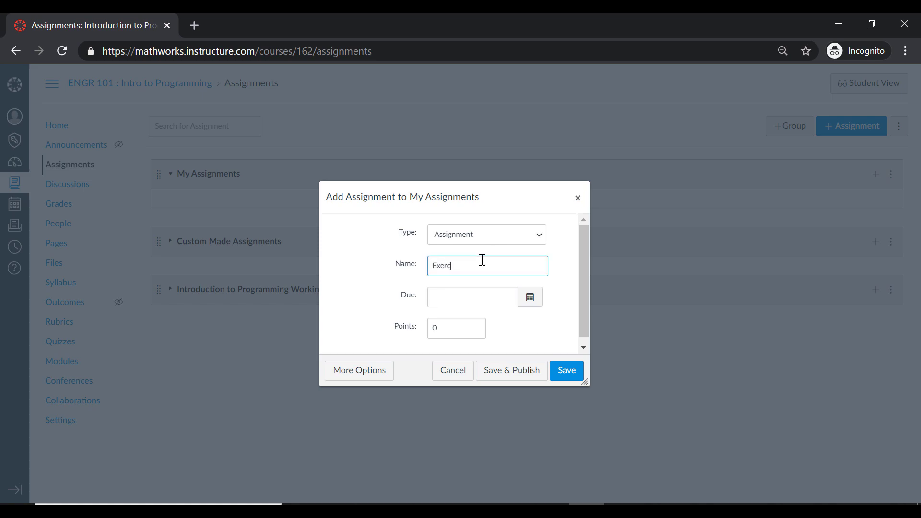
type("ise ")
type("Script")
left_click(443, 331)
type("100")
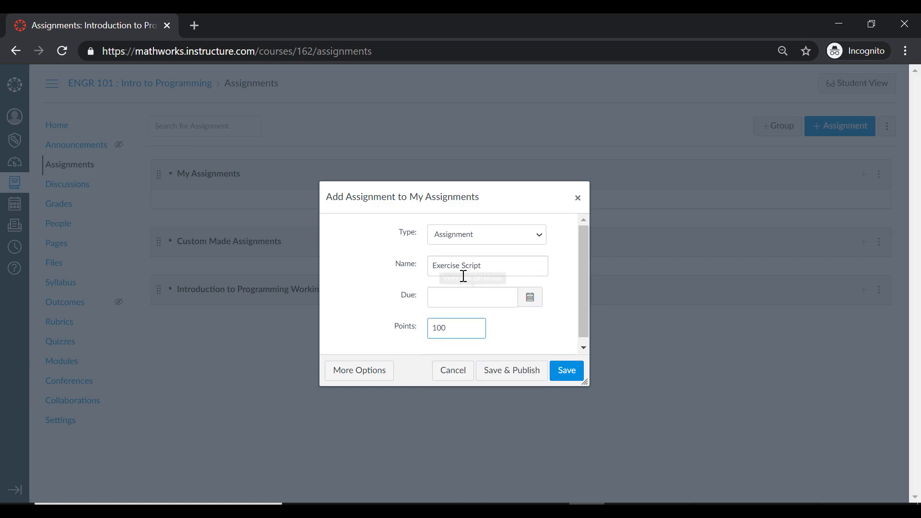
left_click(460, 265)
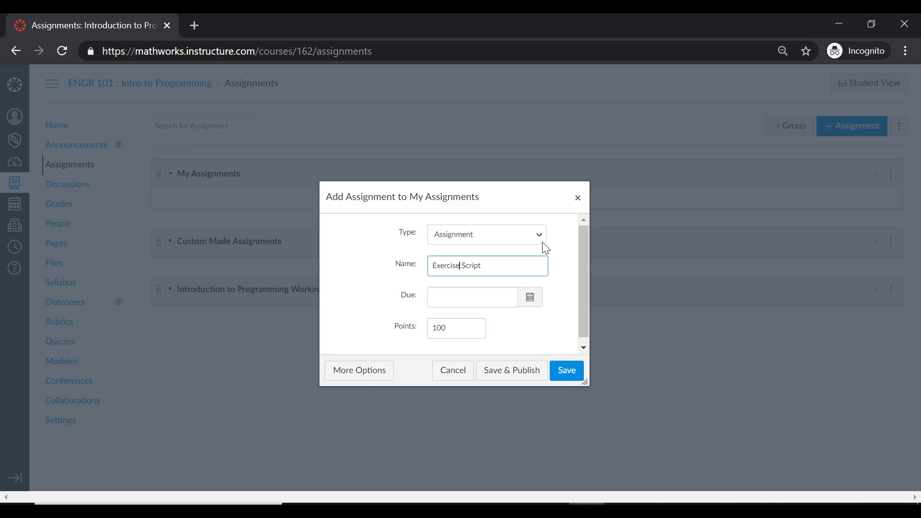
type("1:")
left_click(501, 265)
type("s")
left_click(409, 332)
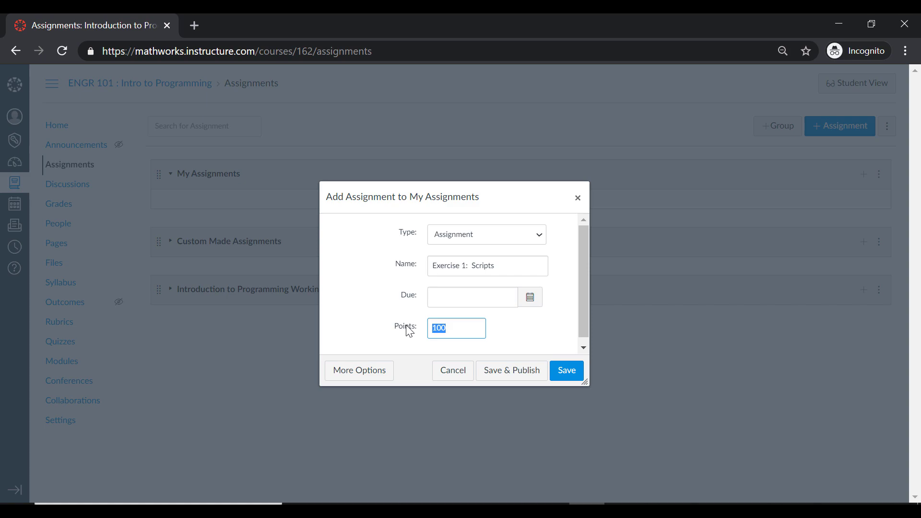
In the assignment's full settings, set submission type to External Tool and pick MATLAB Grader
left_click(347, 376)
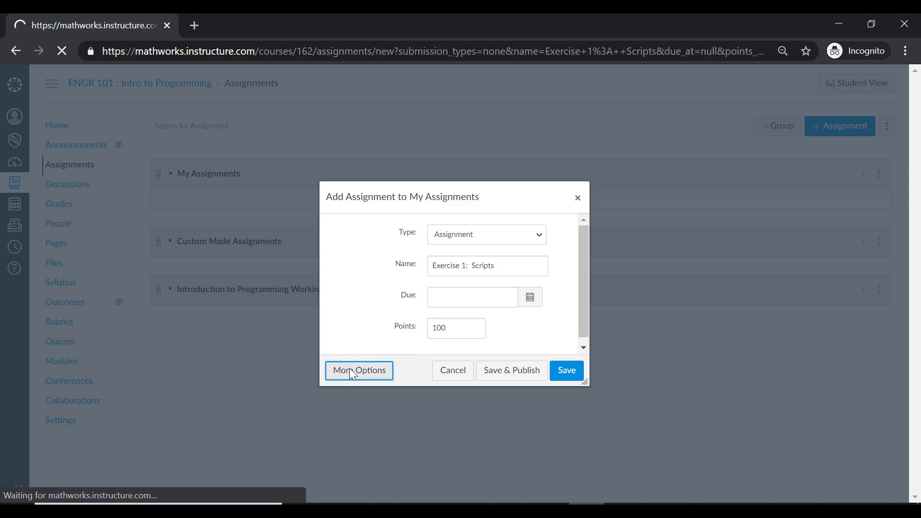
scroll(411, 359, "down", 1)
scroll(410, 359, "down", 6)
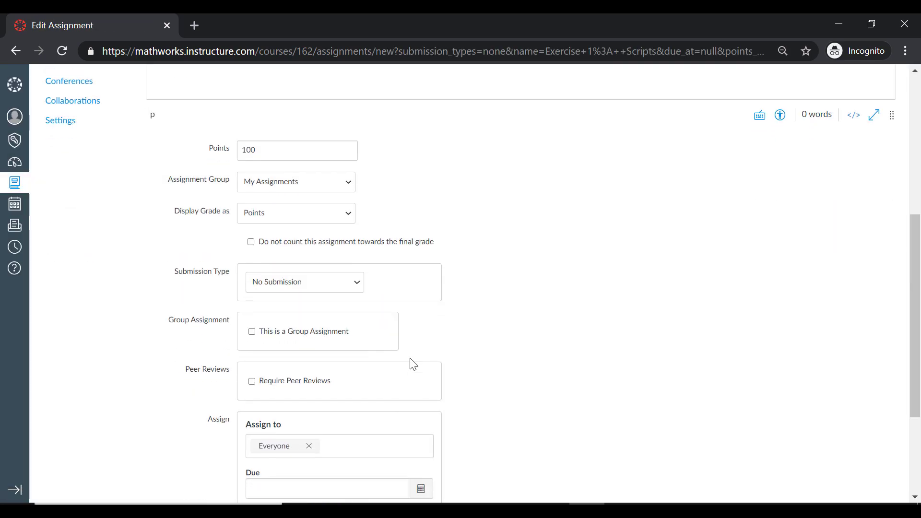
scroll(411, 361, "down", 3)
left_click(309, 158)
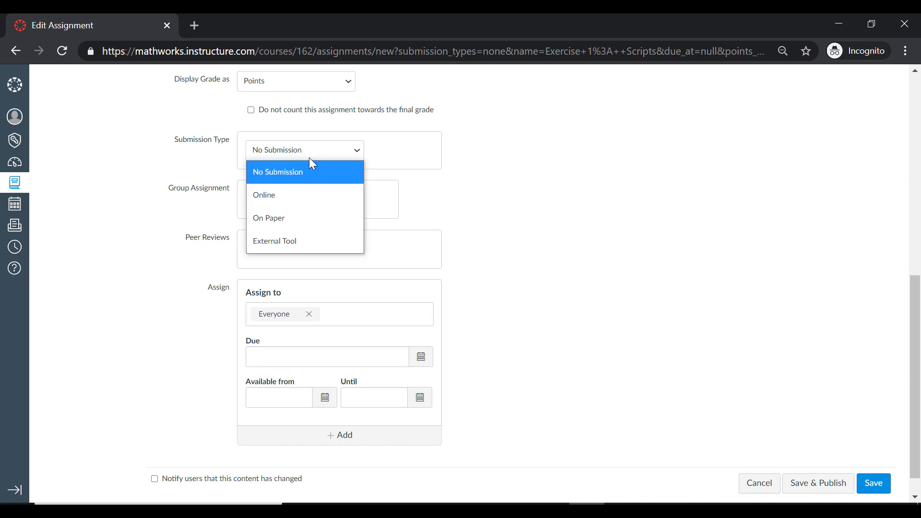
left_click(279, 238)
left_click(362, 220)
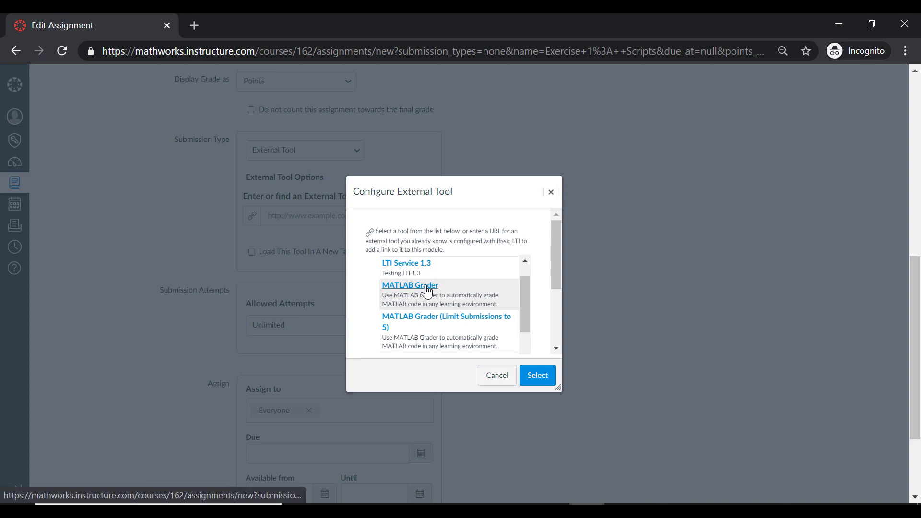
left_click(427, 291)
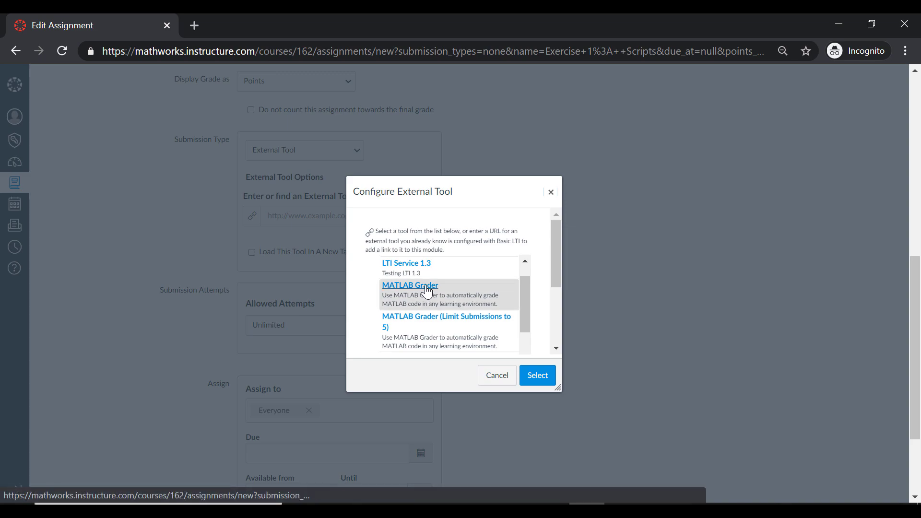
Confirm MATLAB Grader's launch URL as the assignment's external tool
left_click(543, 380)
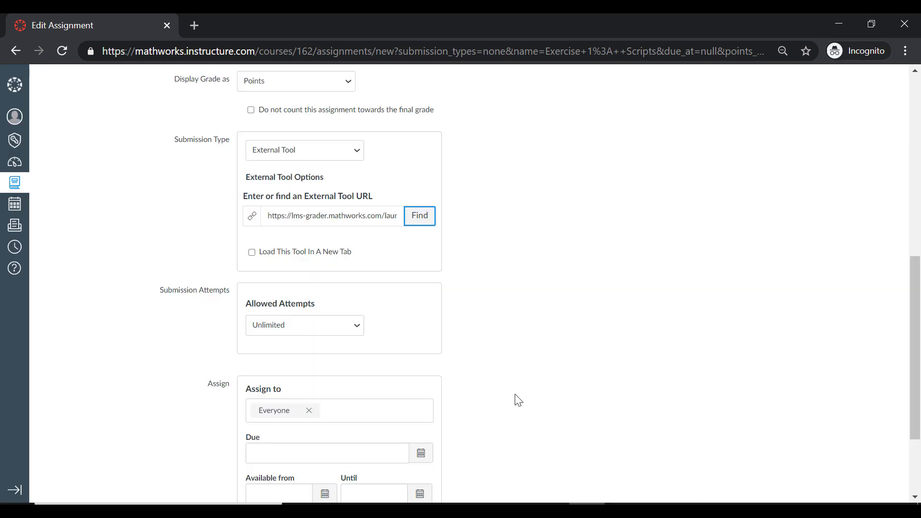
scroll(519, 399, "down", 1)
scroll(519, 399, "down", 1)
scroll(518, 399, "down", 1)
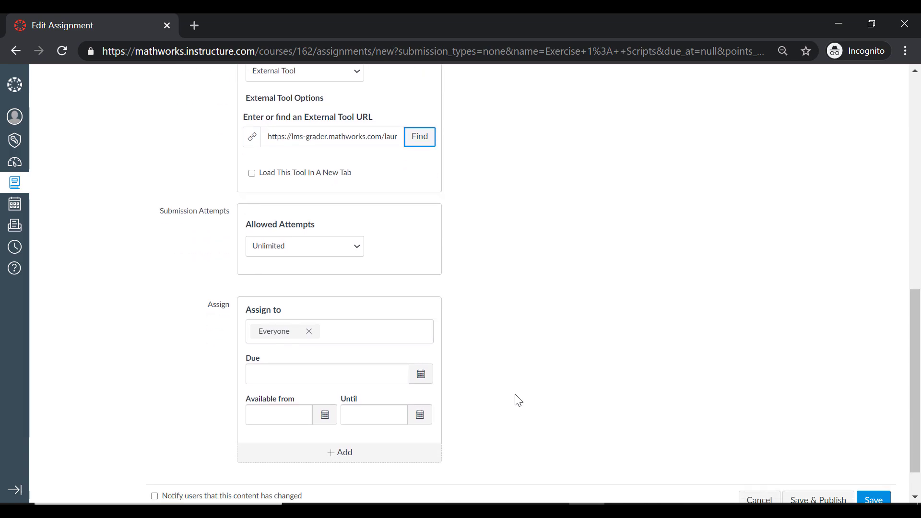
scroll(519, 399, "down", 1)
scroll(518, 400, "down", 1)
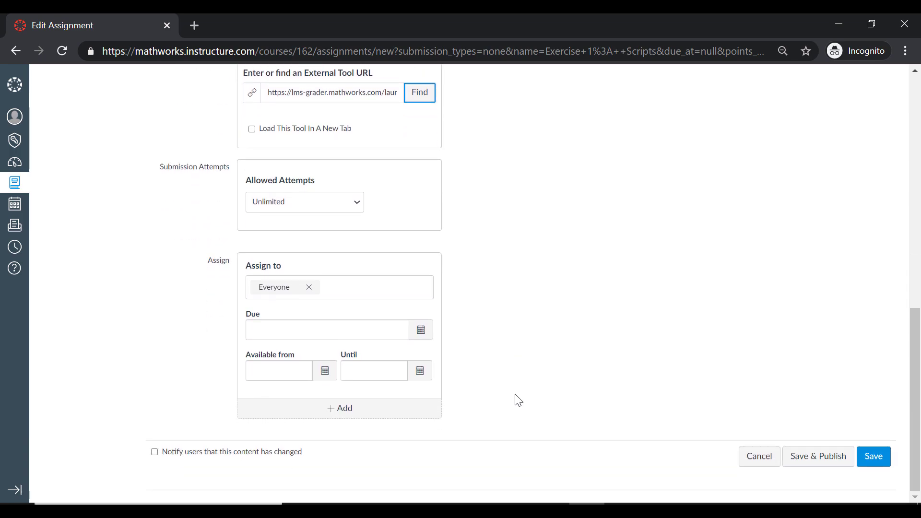
Review the Available from, Due and Assign settings, leaving it assigned to everyone
left_click(254, 371)
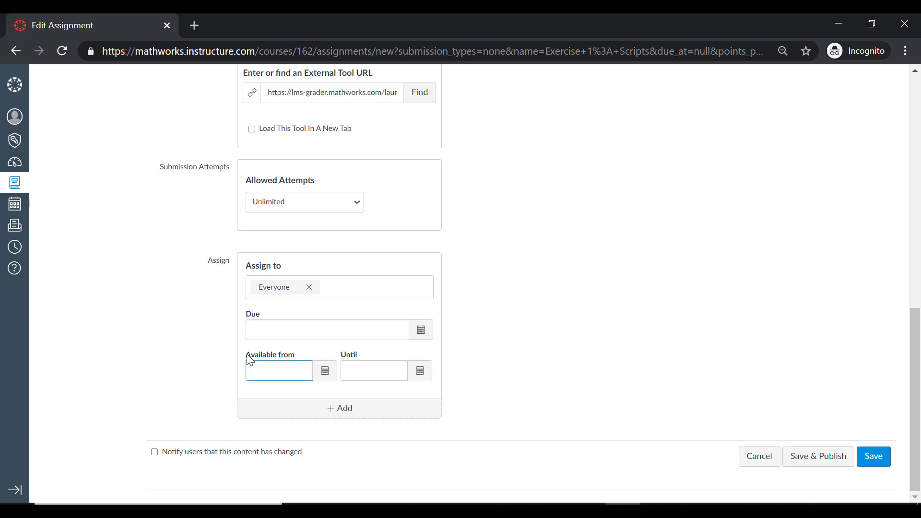
left_click_drag(246, 355, 295, 357)
left_click_drag(246, 314, 259, 315)
left_click_drag(201, 264, 225, 260)
left_click(519, 400)
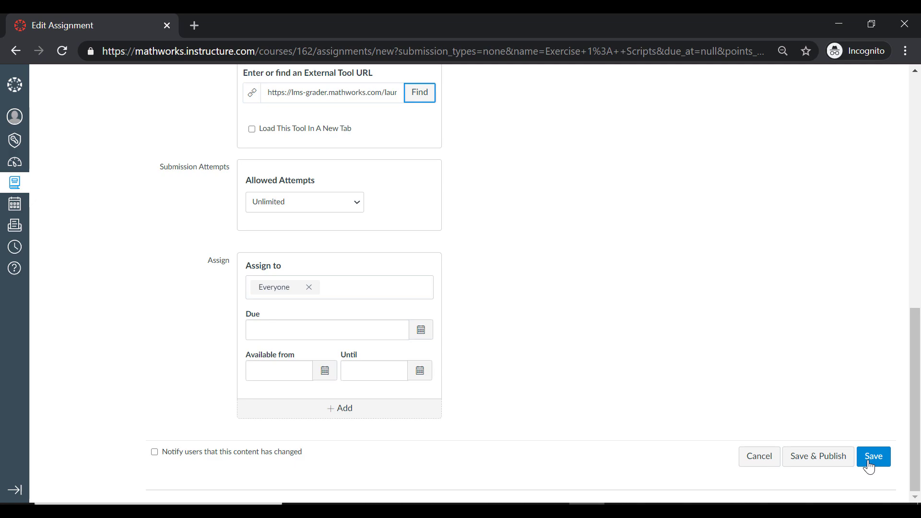
Save the assignment and try the Blank Problem option before returning to problem sources
left_click(870, 468)
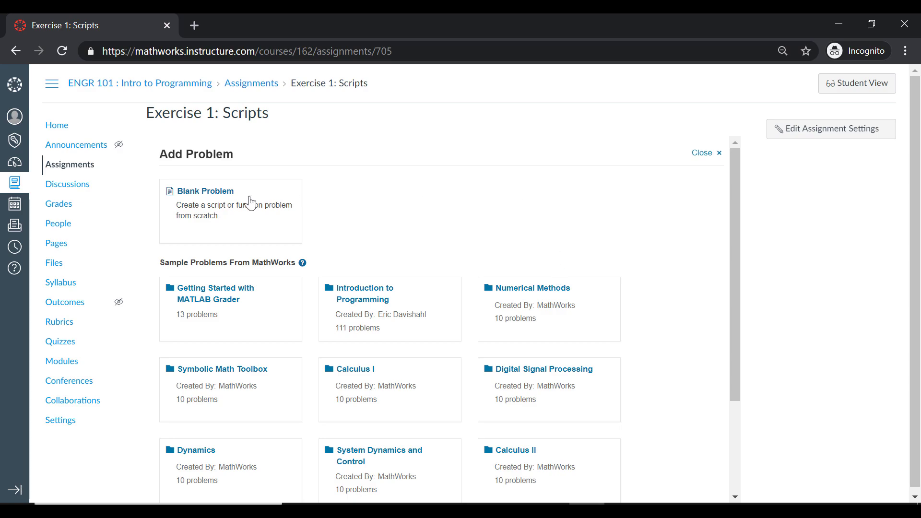
left_click_drag(245, 194, 153, 184)
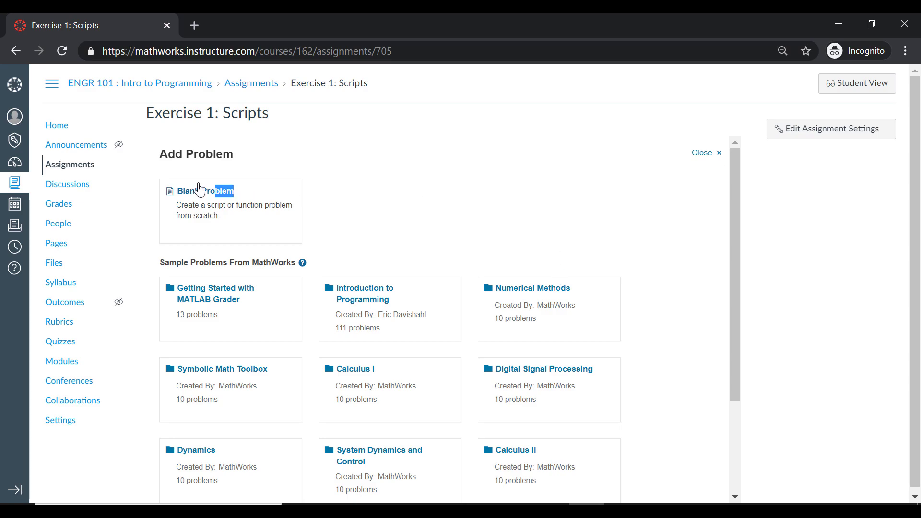
left_click(153, 183)
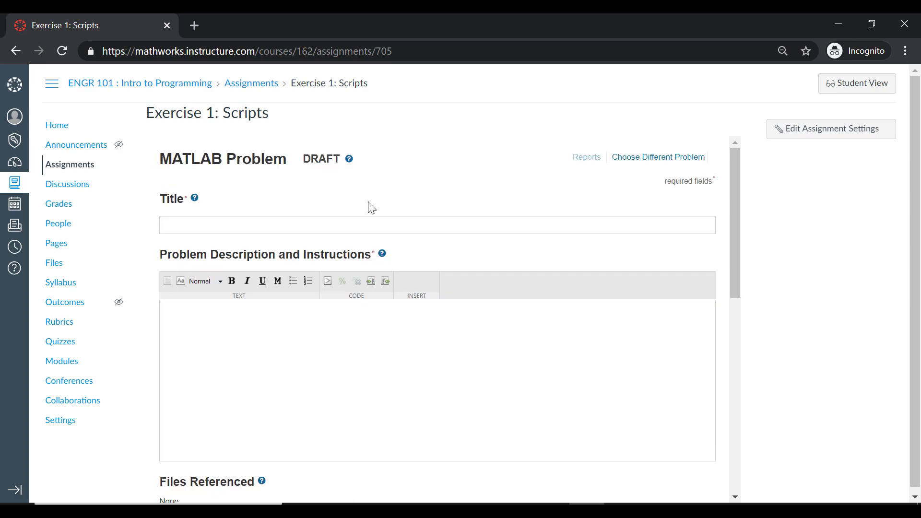
left_click(687, 159)
Browse the Add Problem panel's problem collections and LMS courses
scroll(516, 242, "down", 2)
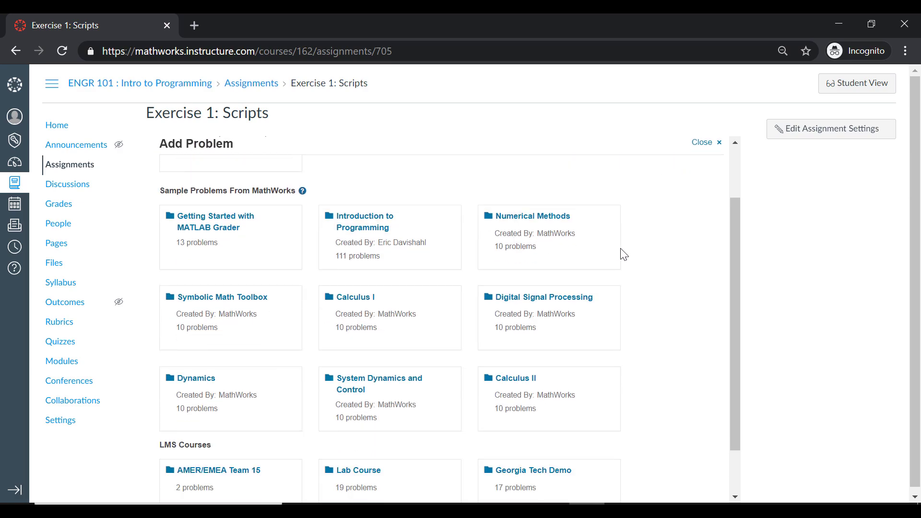
left_click_drag(736, 243, 738, 278)
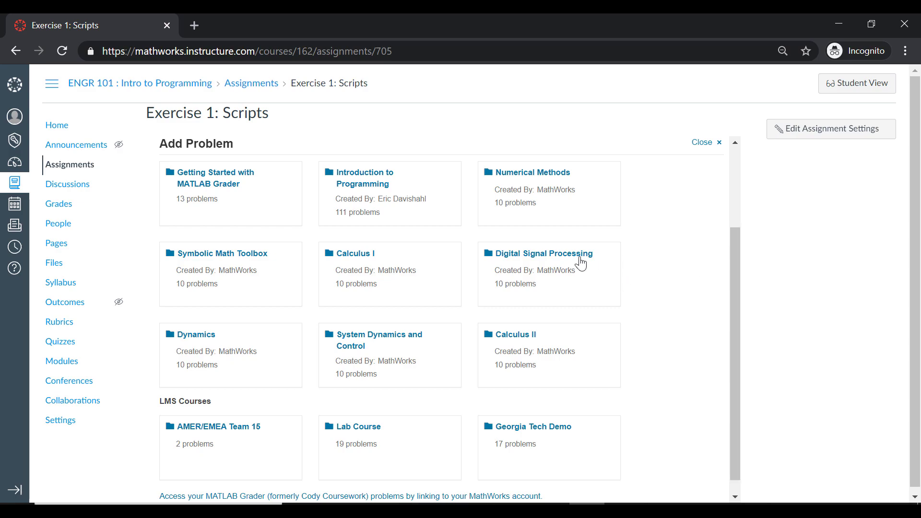
left_click_drag(581, 261, 486, 253)
left_click_drag(494, 171, 574, 175)
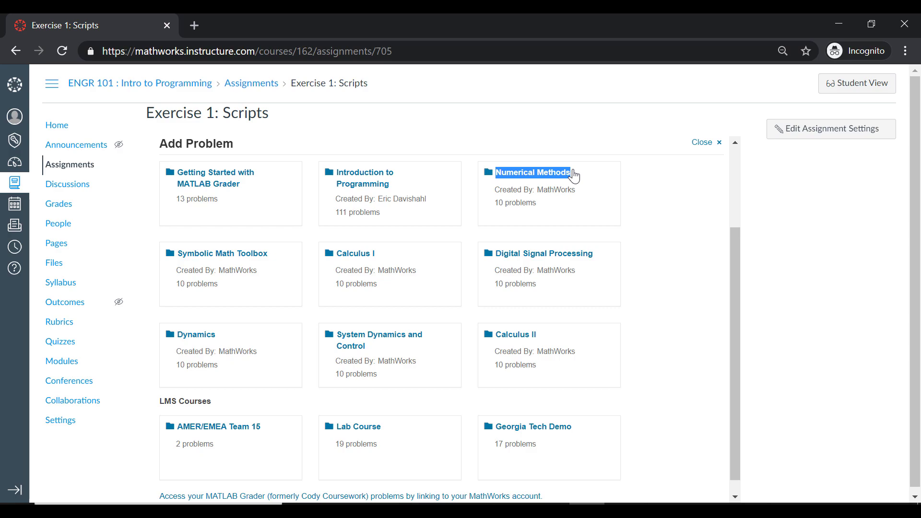
left_click(663, 295)
left_click_drag(734, 308, 739, 325)
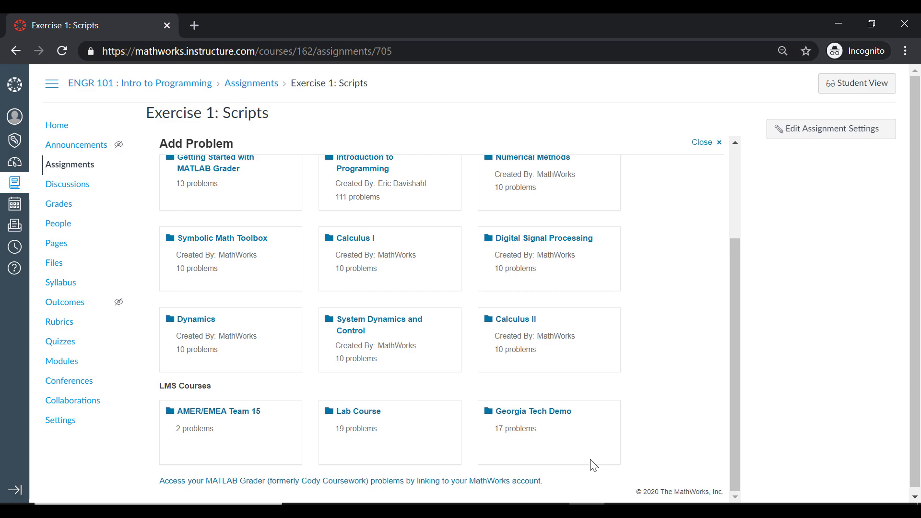
Open the Getting Started with MATLAB Grader samples and read My first SCRIPT problem's details
left_click(527, 481)
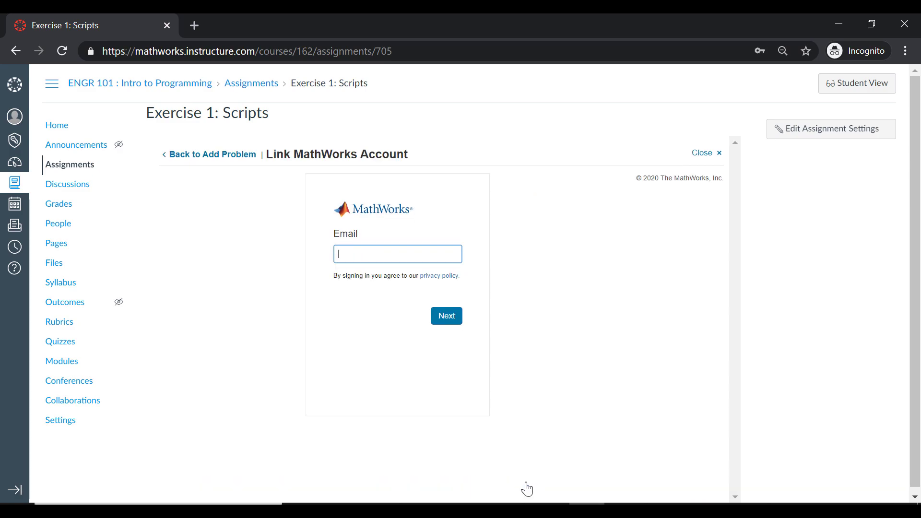
left_click(447, 317)
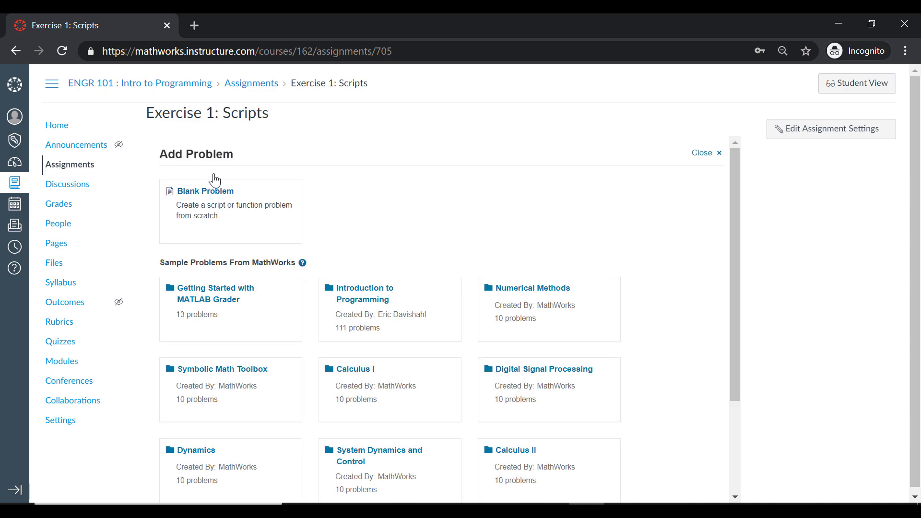
left_click(215, 293)
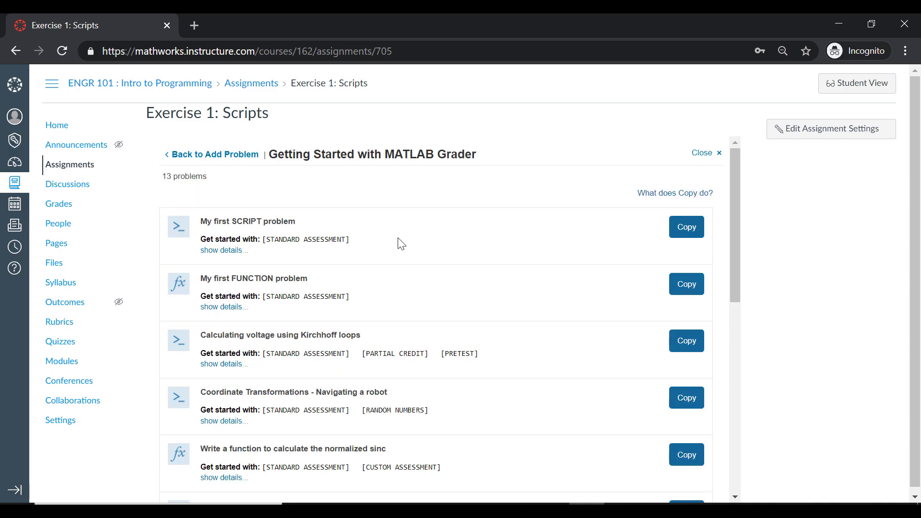
left_click(223, 251)
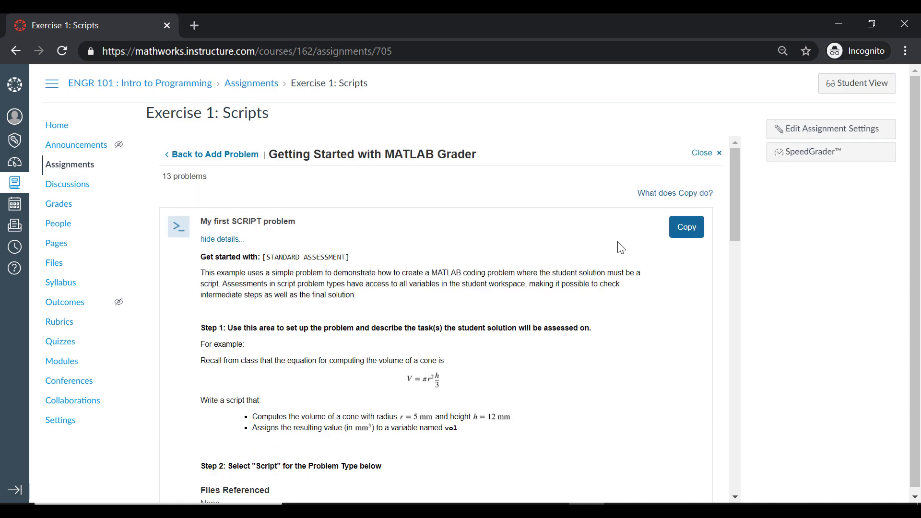
left_click_drag(736, 229, 739, 321)
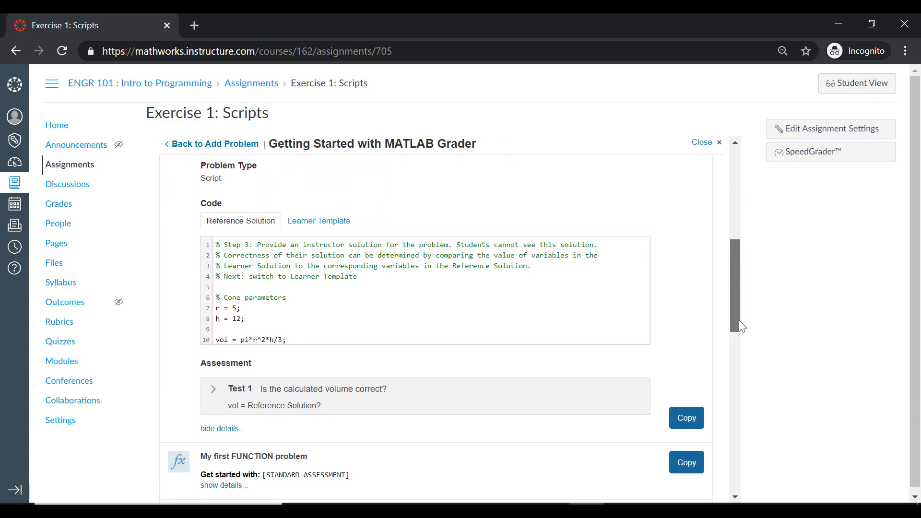
left_click_drag(740, 321, 739, 230)
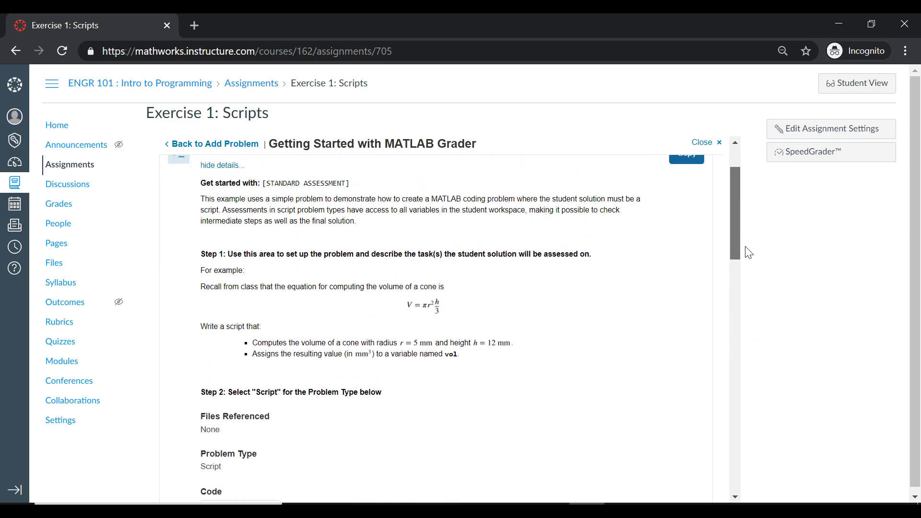
Copy My first SCRIPT problem into Exercise 1: Scripts
left_click(682, 227)
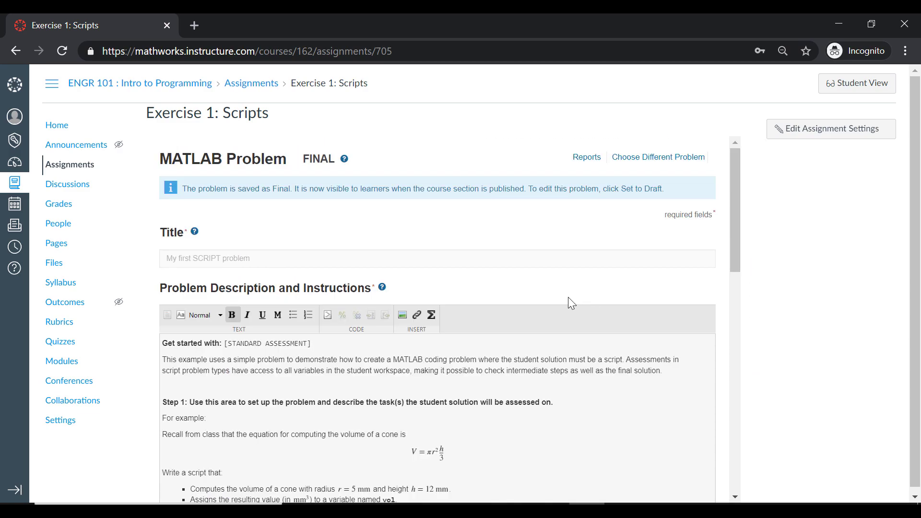
scroll(568, 297, "down", 2)
scroll(571, 297, "down", 3)
scroll(572, 298, "down", 8)
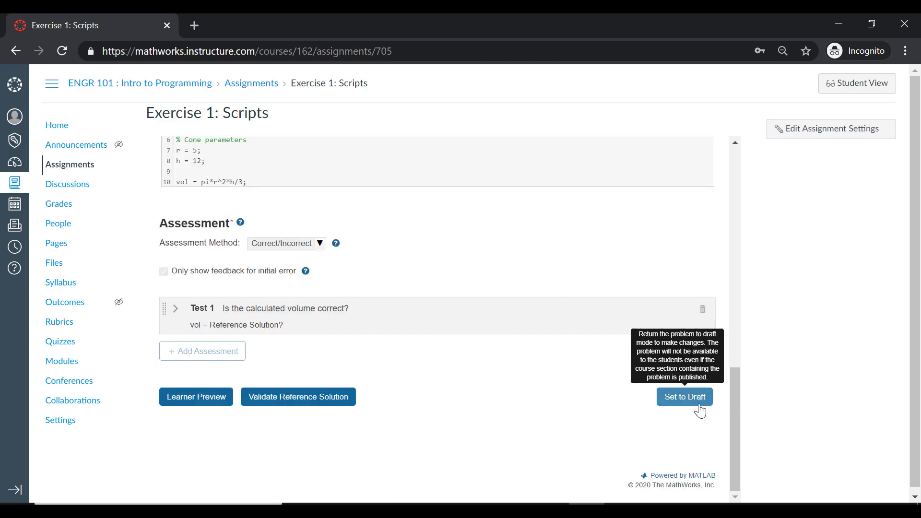
Switch the problem back to draft, then save it again as Final
left_click(699, 409)
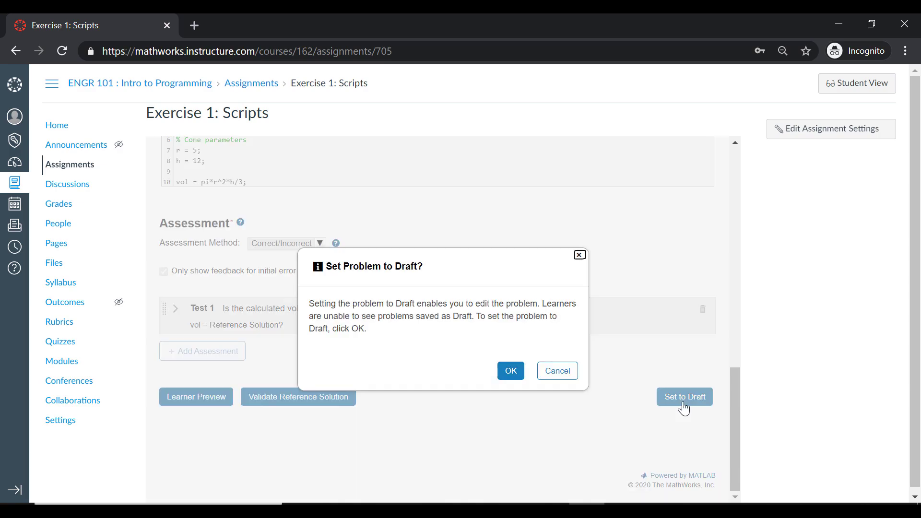
left_click(510, 371)
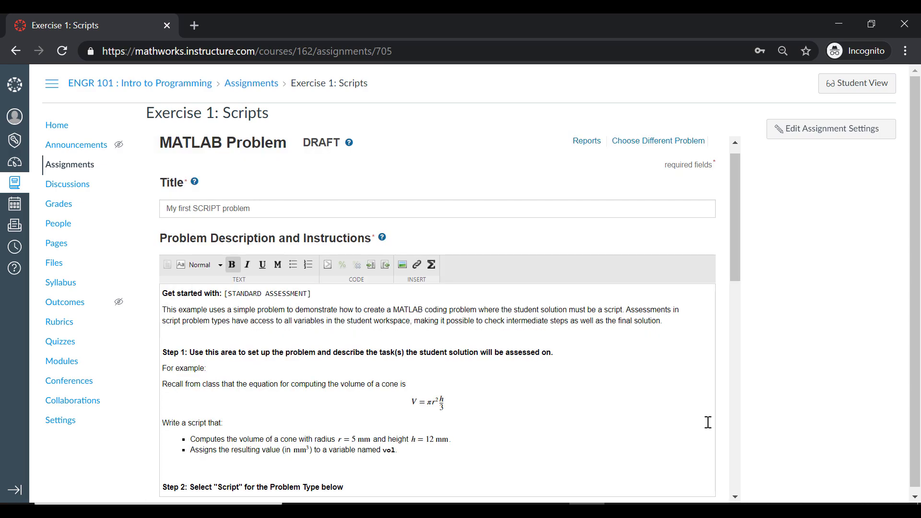
scroll(629, 398, "down", 5)
scroll(627, 396, "down", 5)
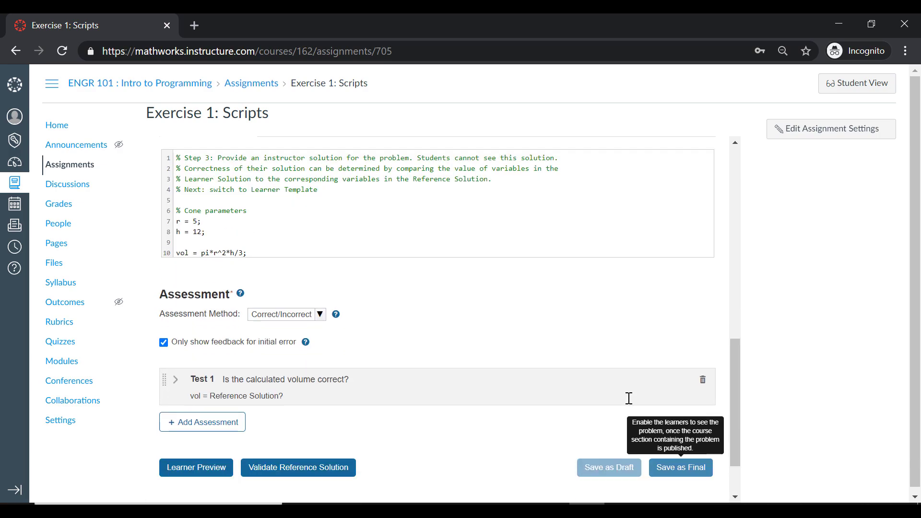
left_click(689, 403)
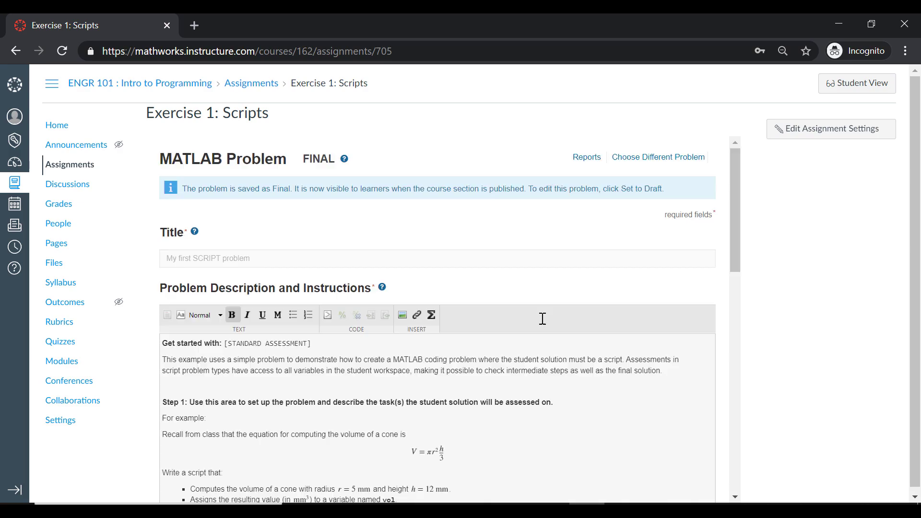
Publish Exercise 1: Scripts from the Assignments list and enter Student View
left_click(57, 172)
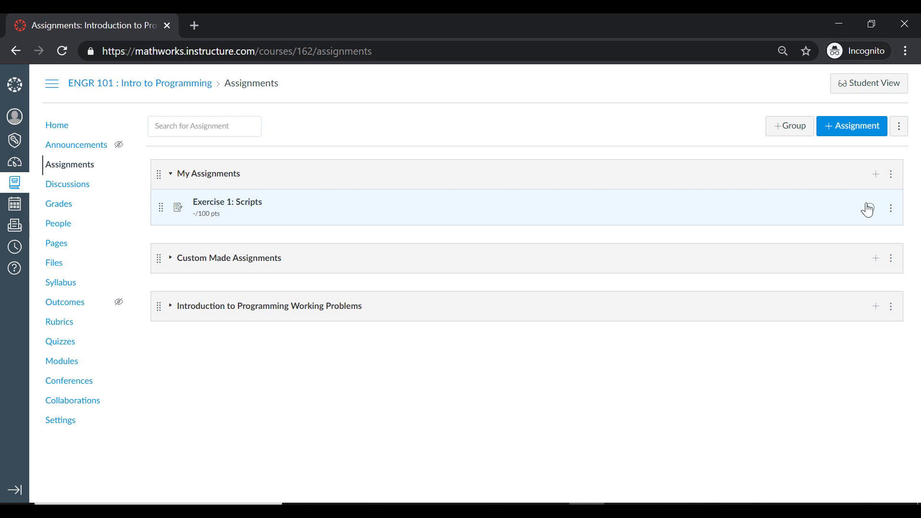
left_click(871, 213)
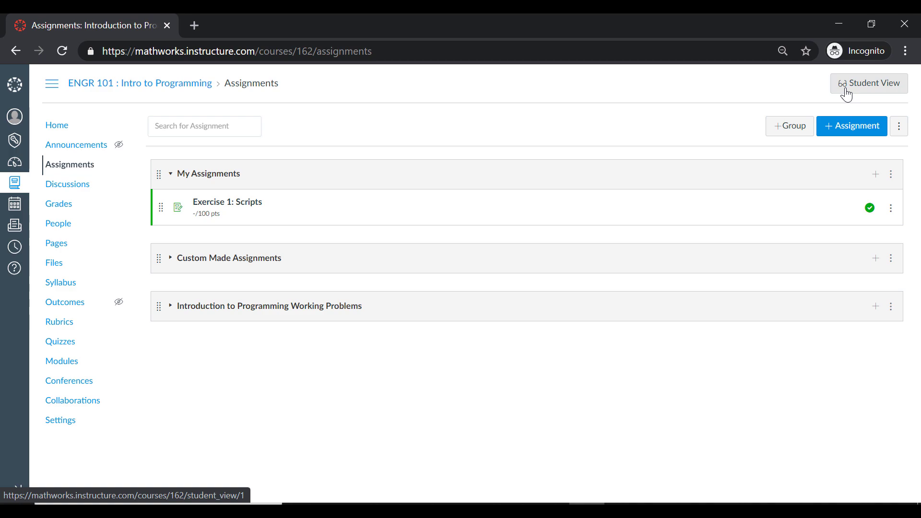
left_click(846, 94)
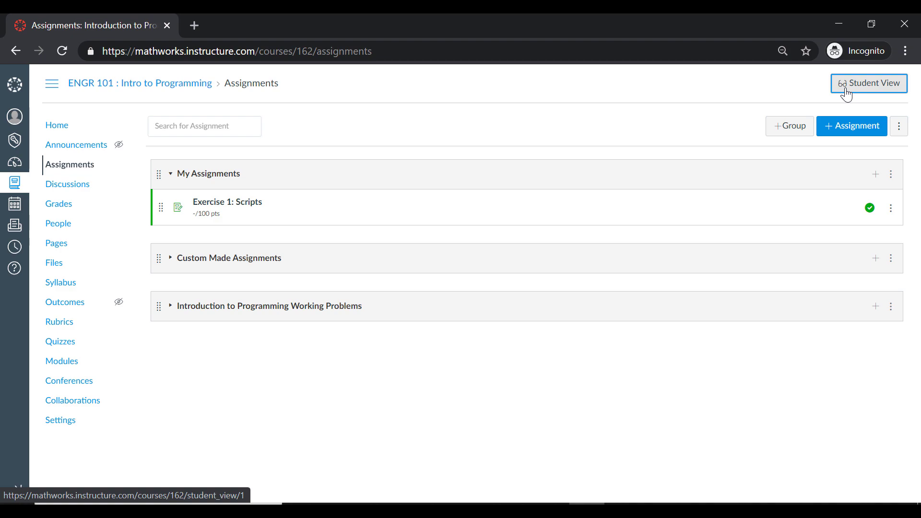
Open Exercise 1: Scripts as the test student
left_click(847, 95)
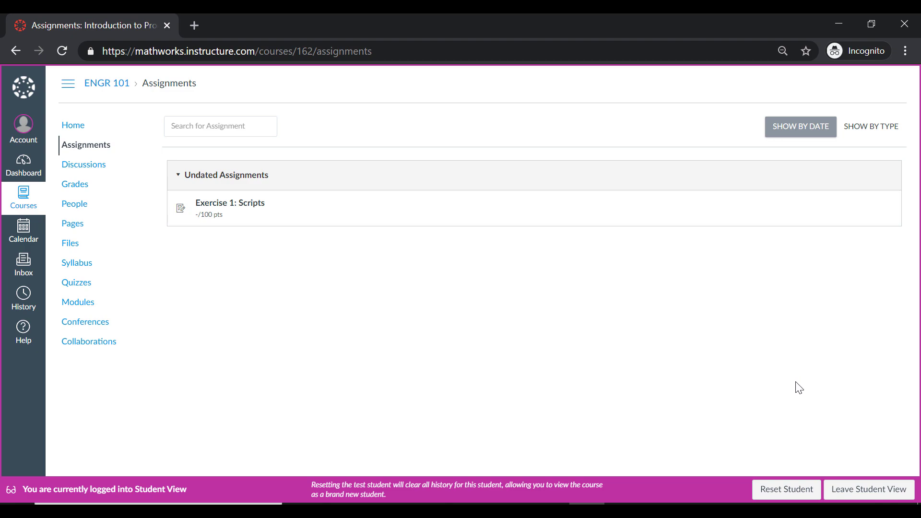
left_click(231, 203)
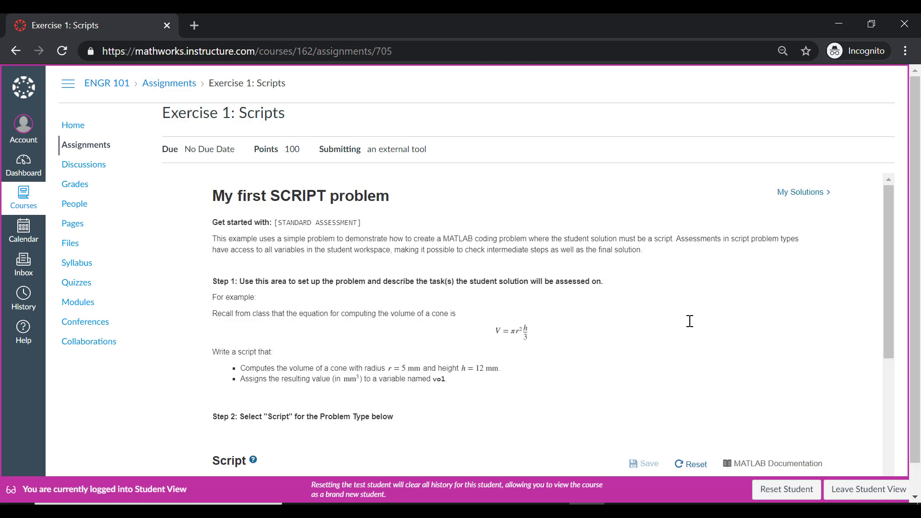
mouse_move(890, 249)
left_mouse_down()
mouse_move(902, 291)
mouse_move(901, 253)
left_mouse_up()
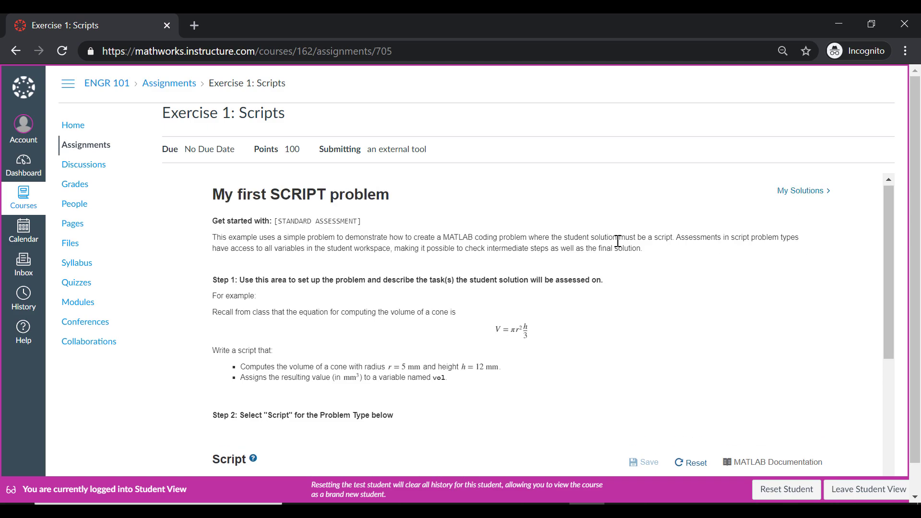
scroll(340, 292, "down", 5)
left_click_drag(248, 244, 213, 245)
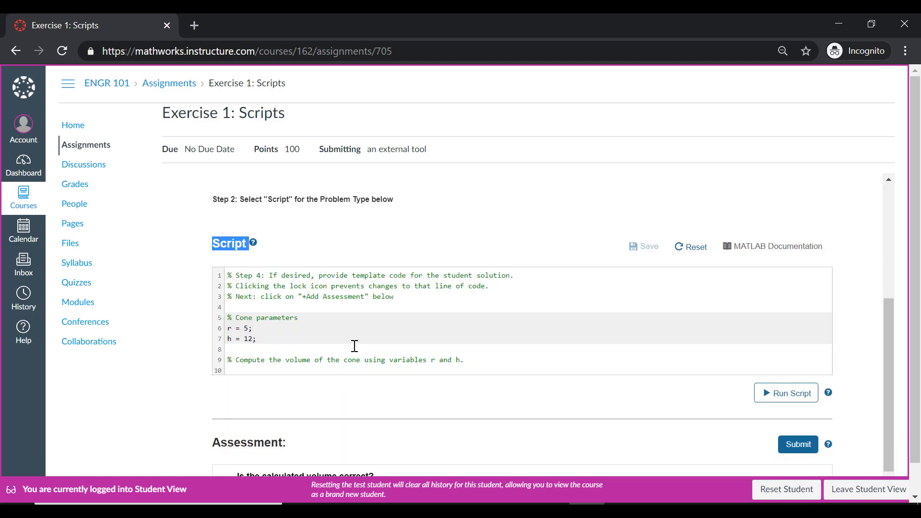
Add 'vol = pi * r*r *h/3' on line 10, run it, and submit for assessment
left_click(322, 370)
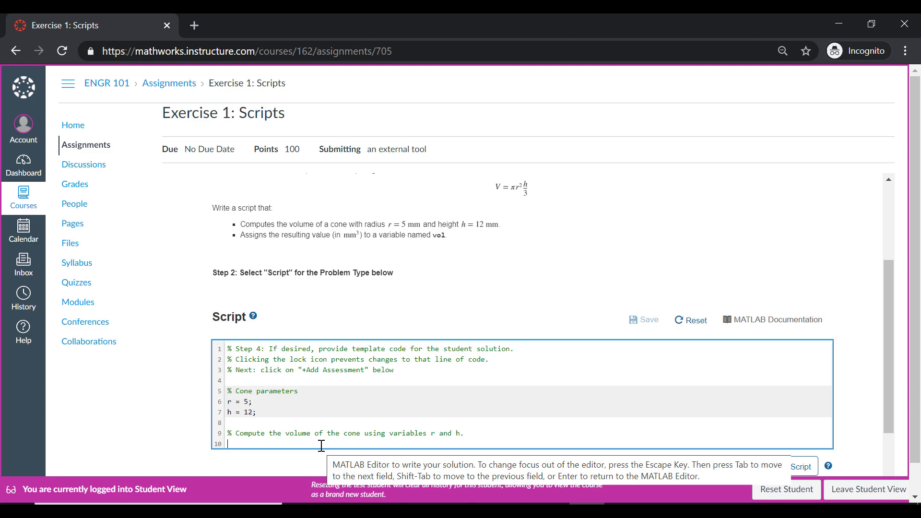
type("vol = pi")
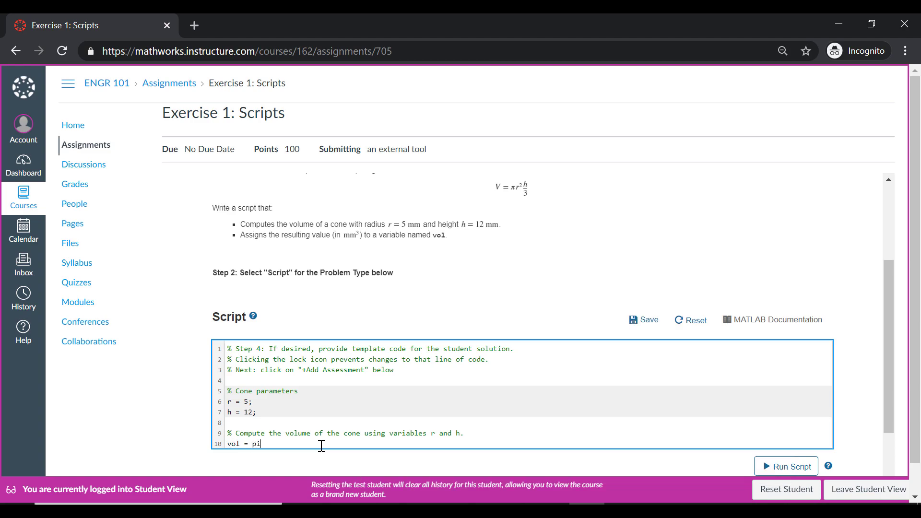
type(" * r*r")
type(" *h/3")
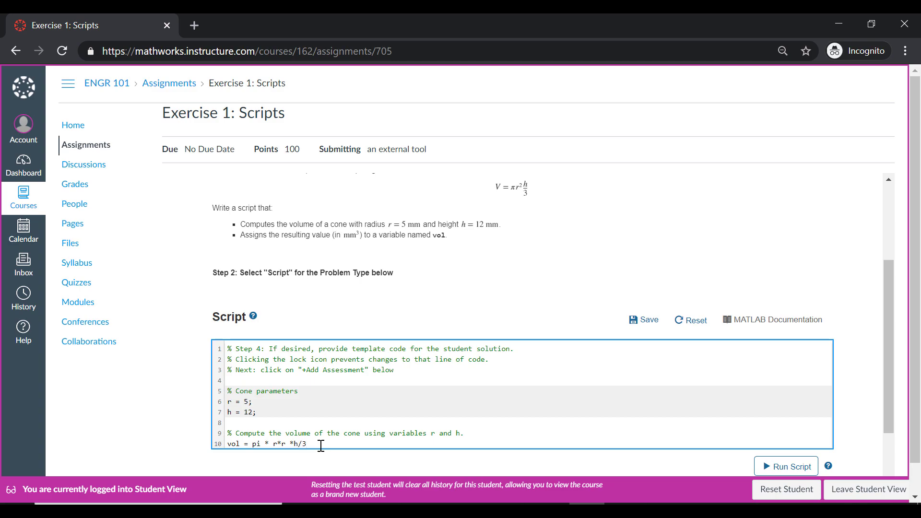
scroll(867, 412, "down", 2)
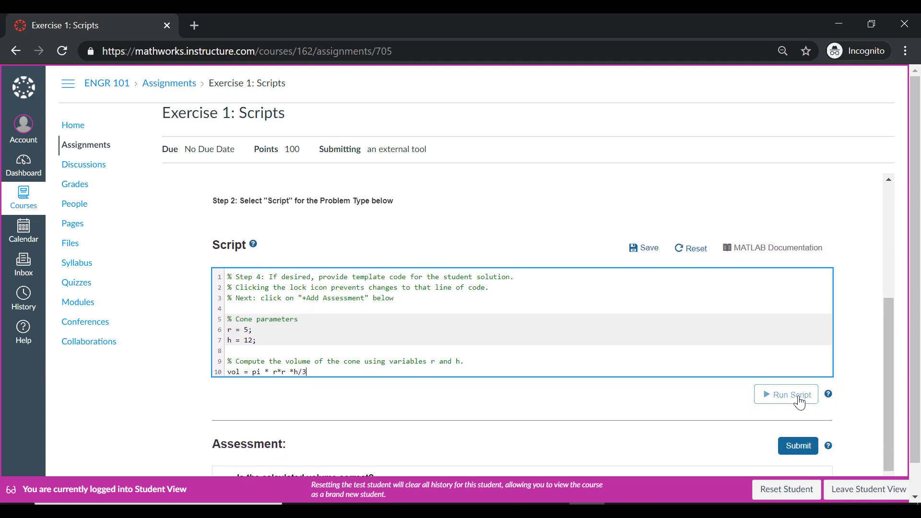
left_click(799, 402)
scroll(800, 402, "down", 2)
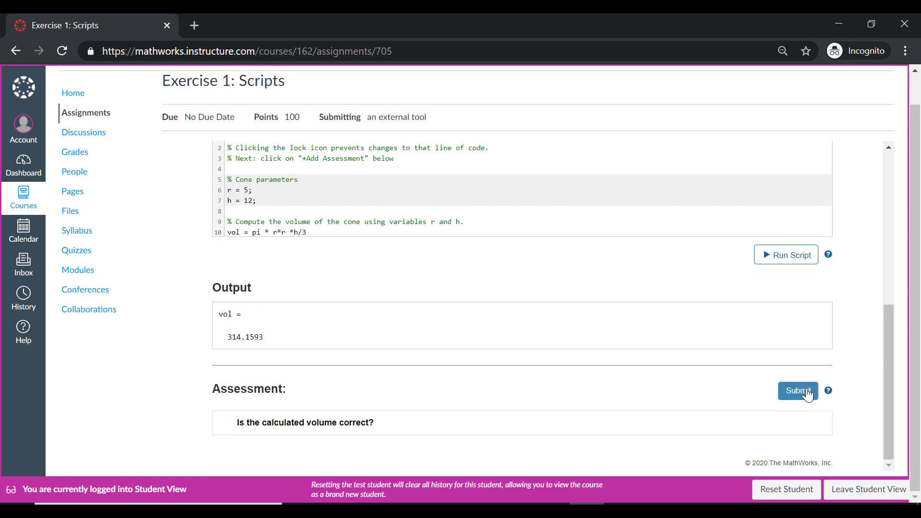
left_click(808, 391)
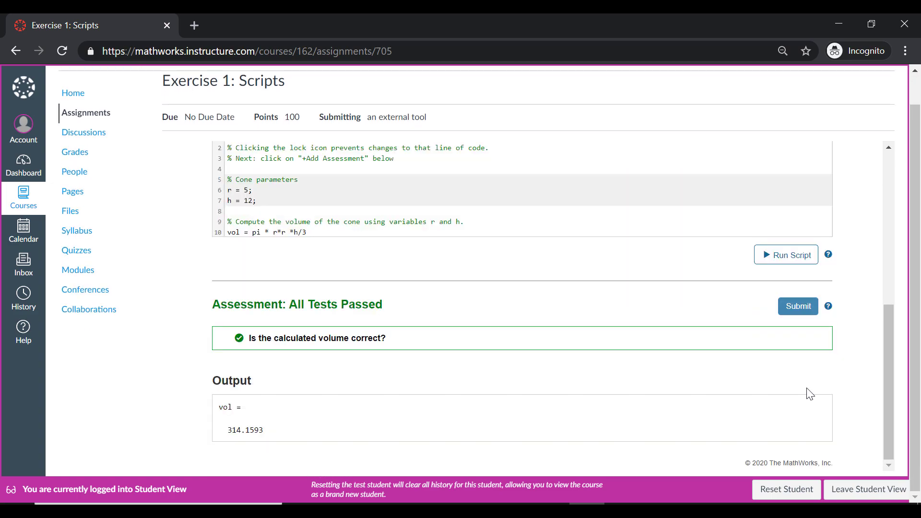
left_click_drag(396, 339, 236, 338)
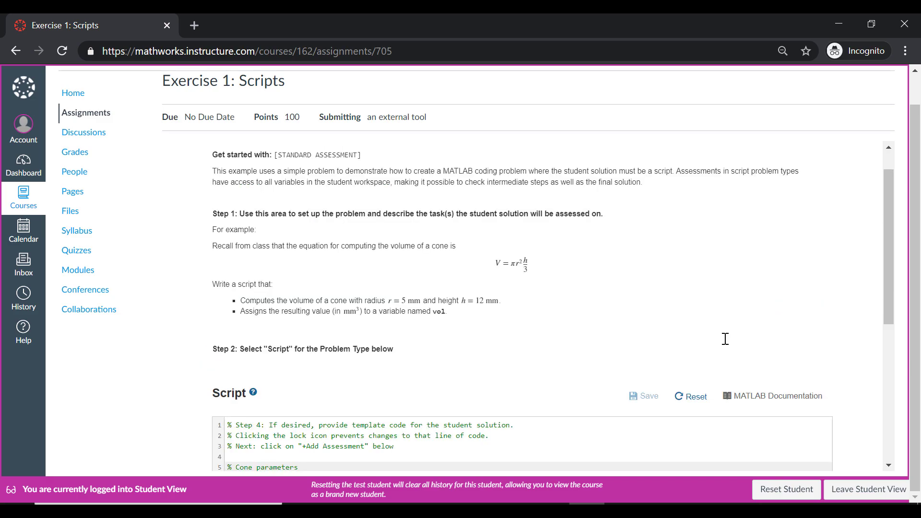
Arrange the test student's grades by Assignment Group, showing Exercise 1: Scripts at 100/100
left_click(72, 156)
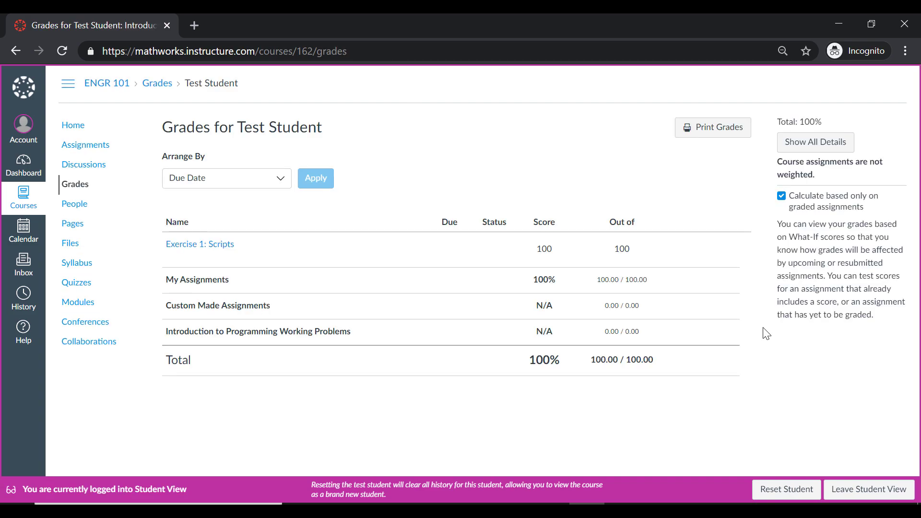
left_click(226, 178)
left_click(231, 200)
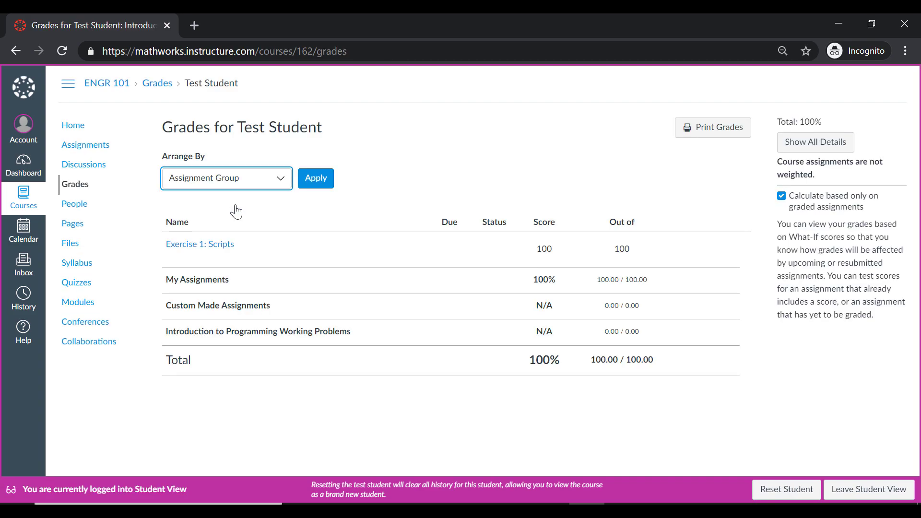
left_click(320, 181)
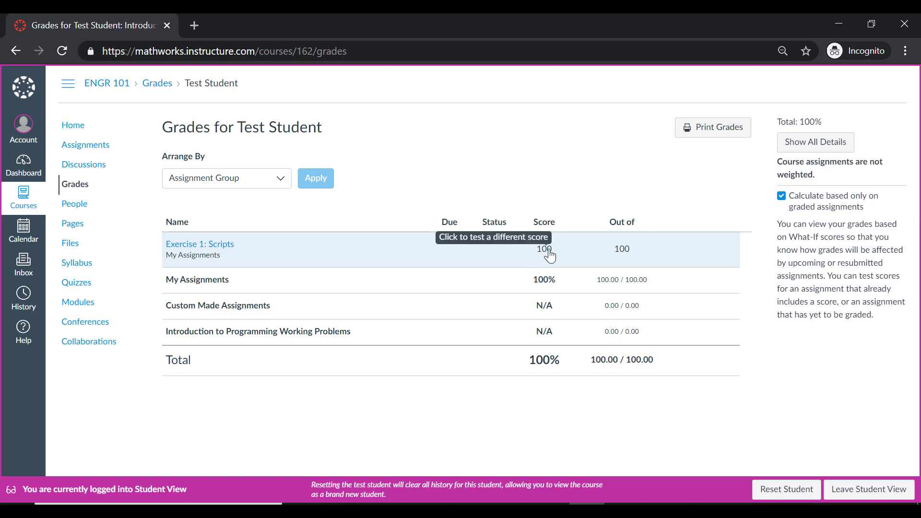
Check Test Student's Exercise 1 score stays 100, then view it in Gradebook History
left_click(857, 499)
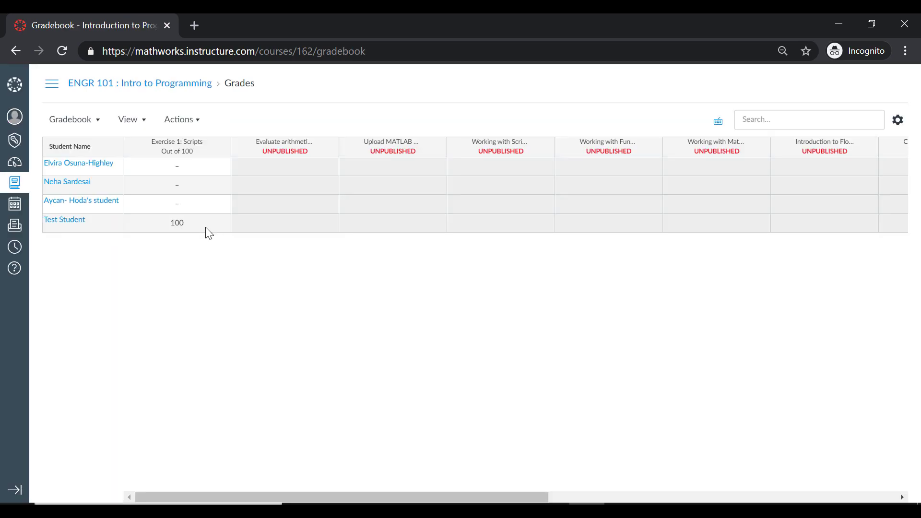
left_click(150, 231)
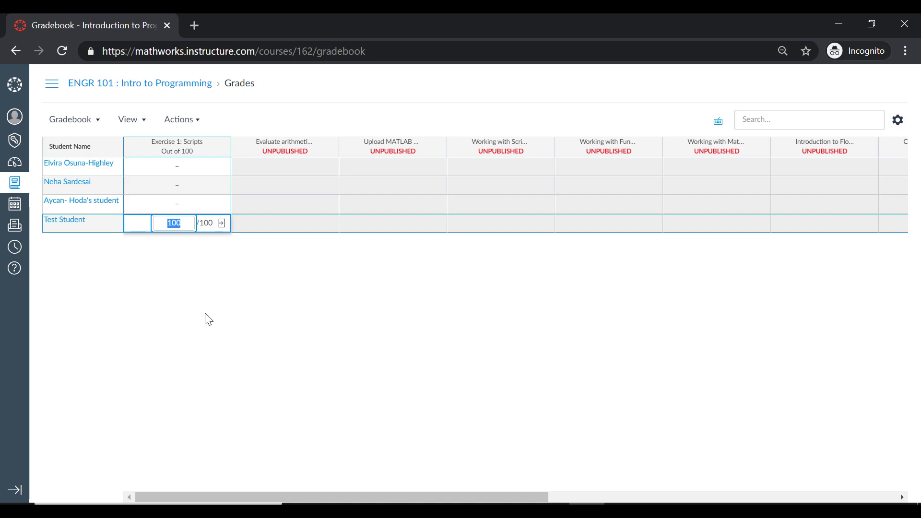
left_click(214, 322)
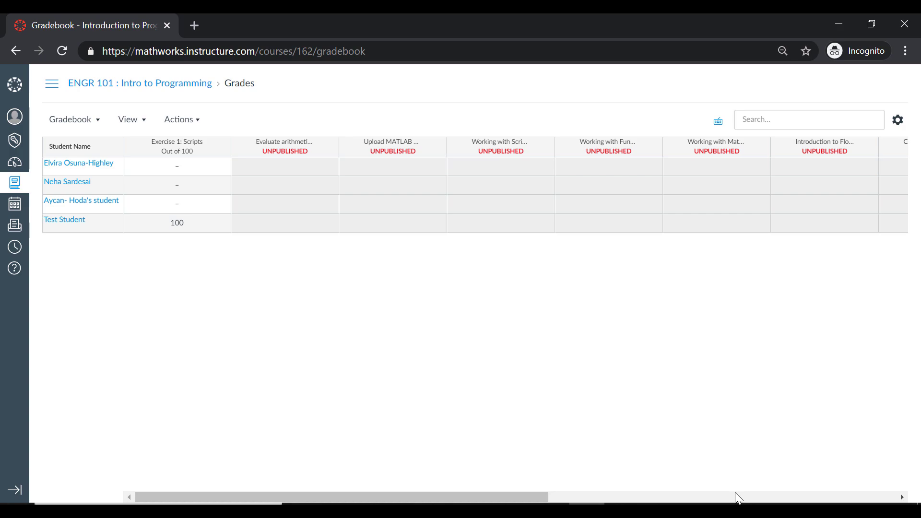
left_click(65, 121)
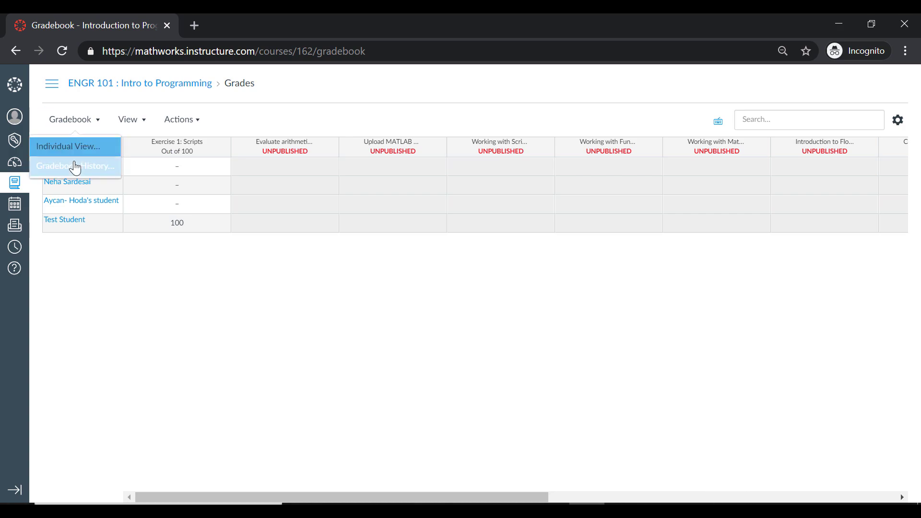
left_click(75, 168)
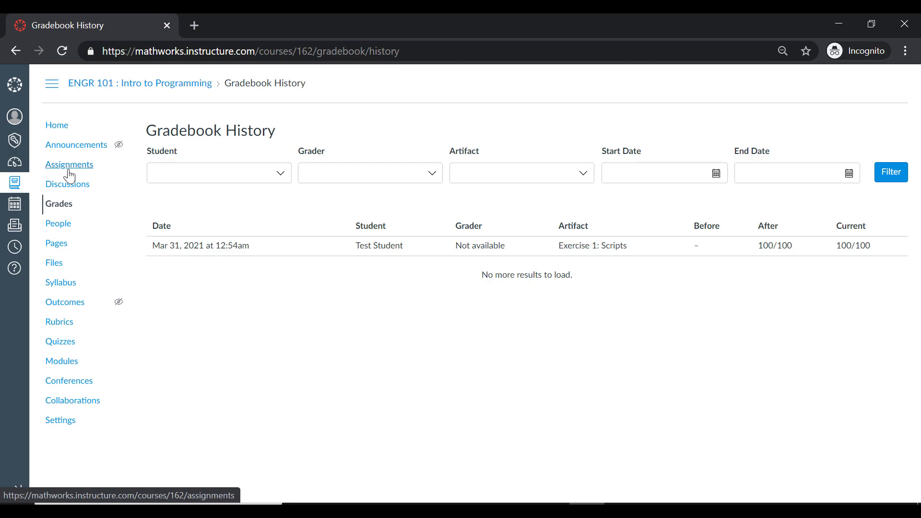
Go to the course Modules page and scroll through its contents
left_click(66, 364)
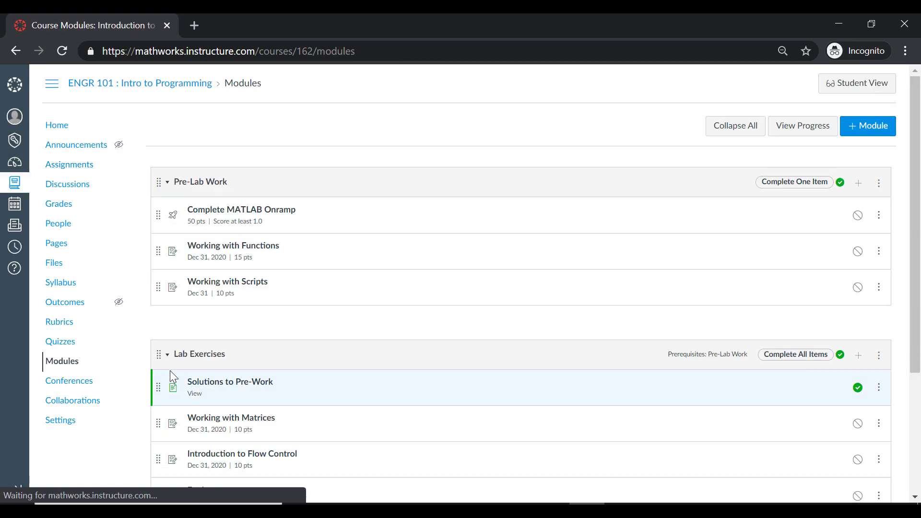
scroll(485, 317, "down", 1)
scroll(485, 318, "down", 3)
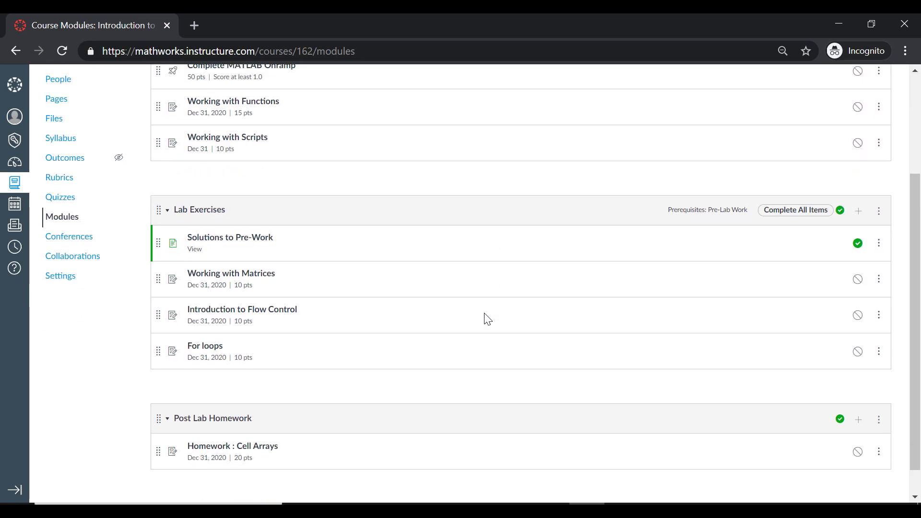
scroll(488, 319, "up", 4)
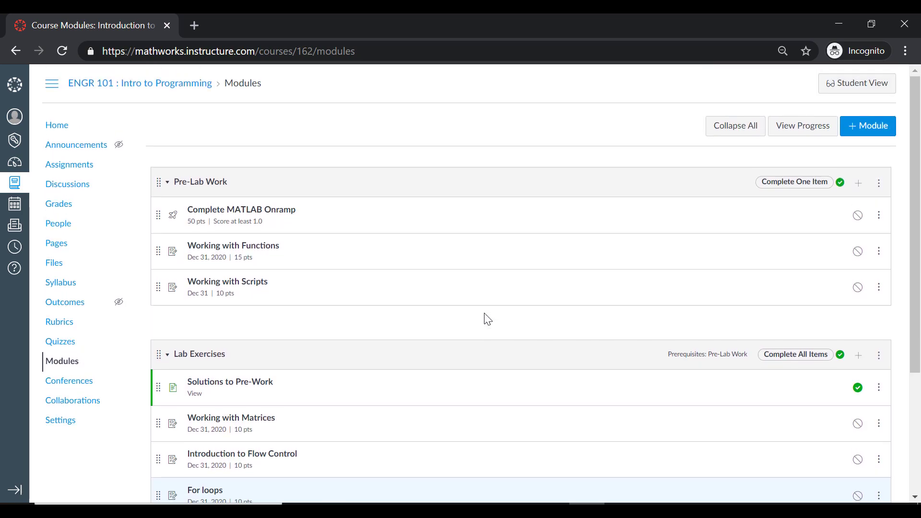
Rescore all solutions on Exercise 1: Scripts and highlight the rescoring-completed message
left_click(722, 286)
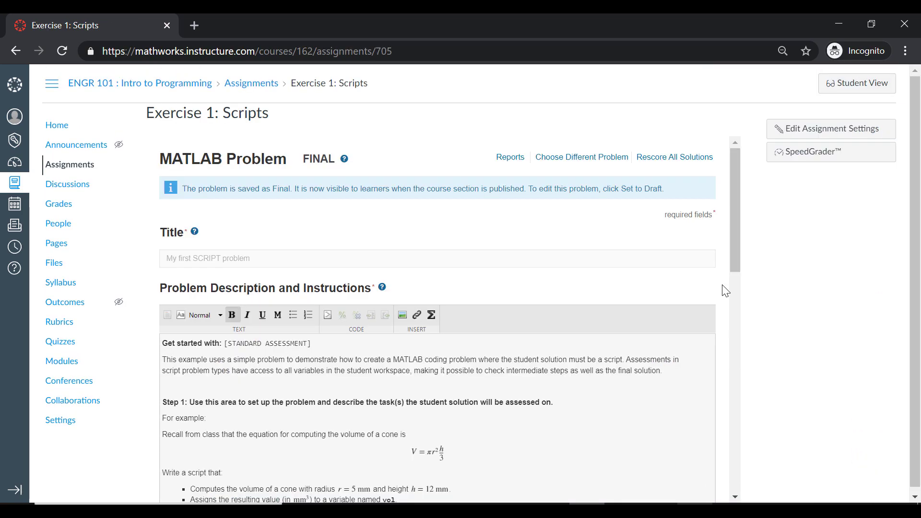
left_click(682, 163)
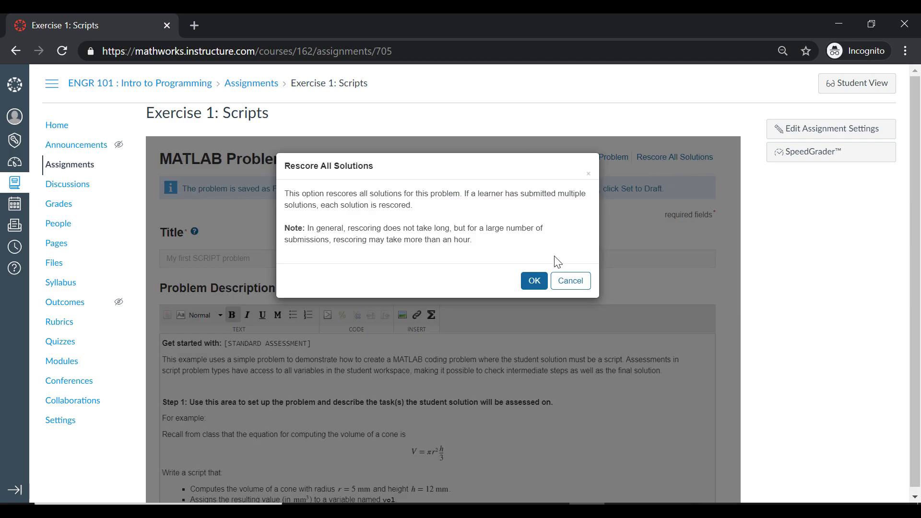
left_click(536, 281)
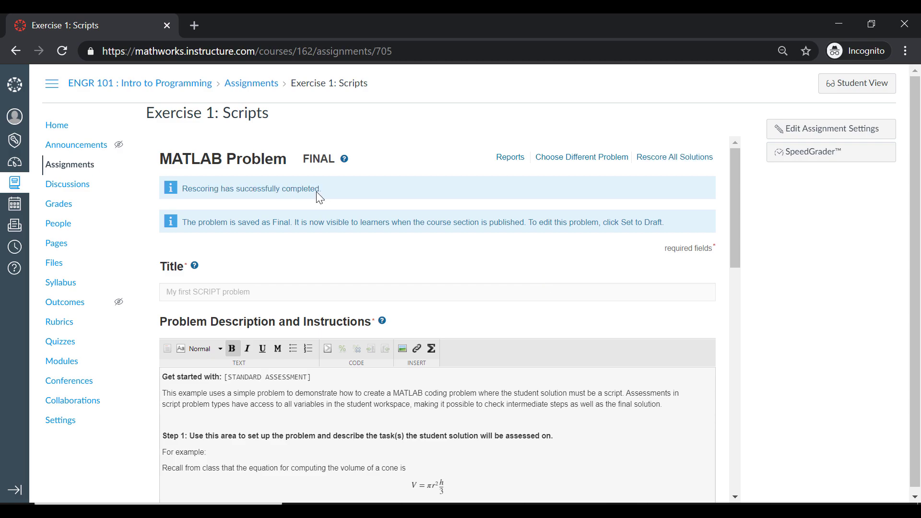
left_click_drag(320, 188, 179, 187)
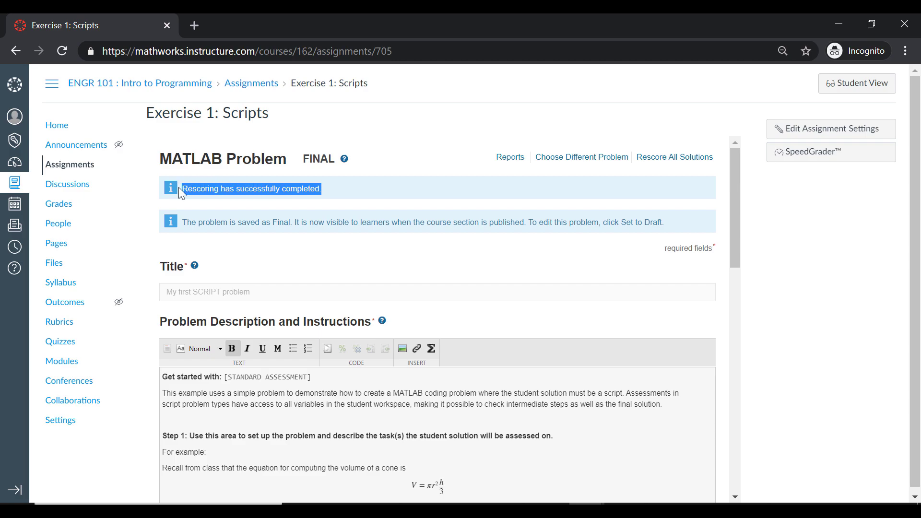